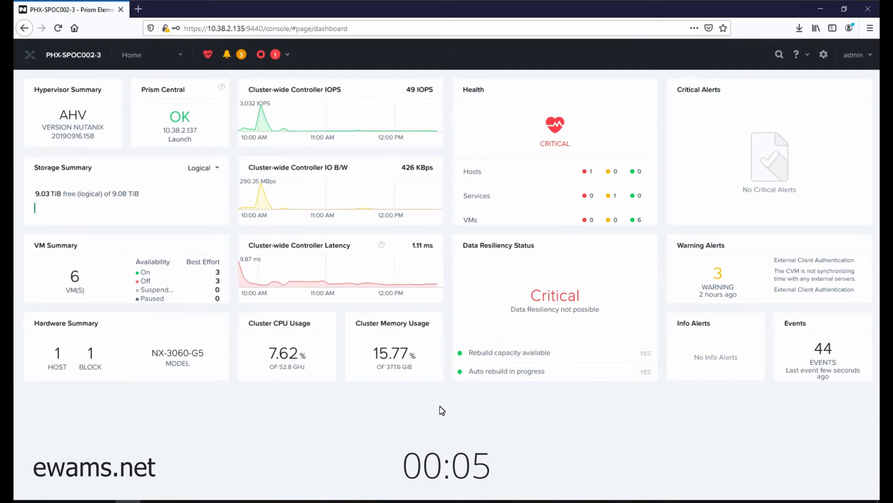
Navigate from the Home menu to Settings and open the Welcome Banner editor under Appearance.
click(152, 58)
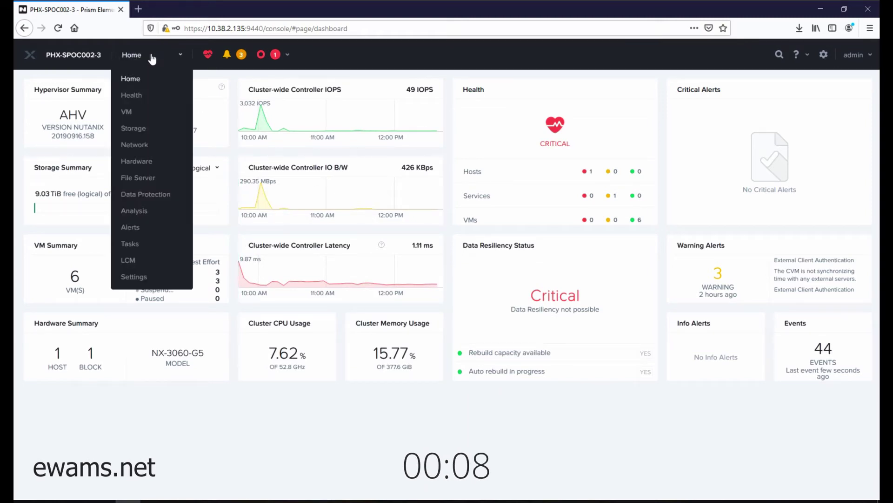
click(134, 277)
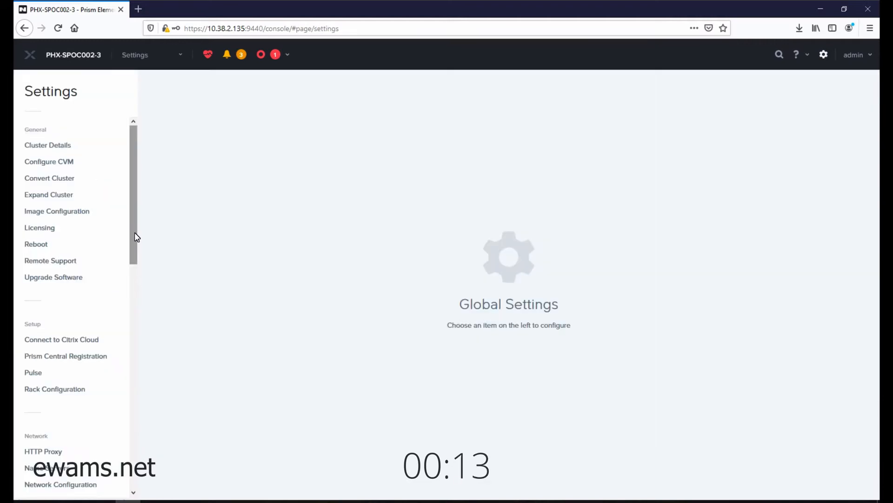
drag(135, 236, 129, 492)
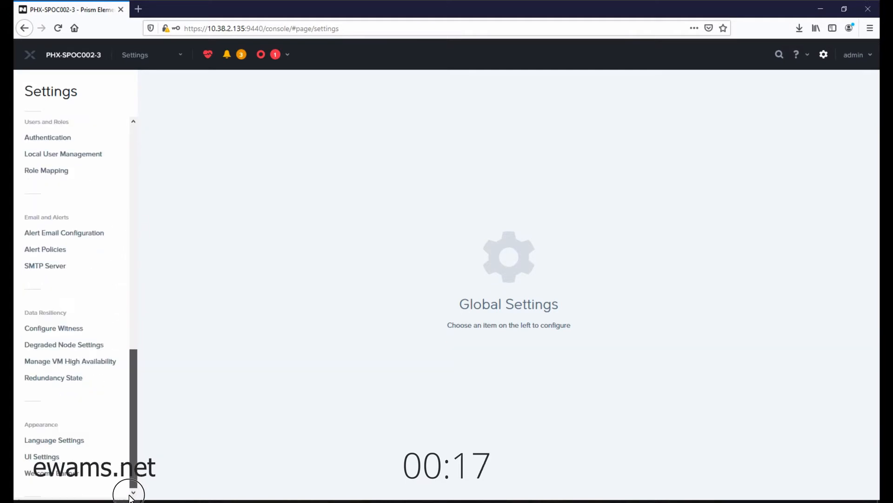
click(59, 477)
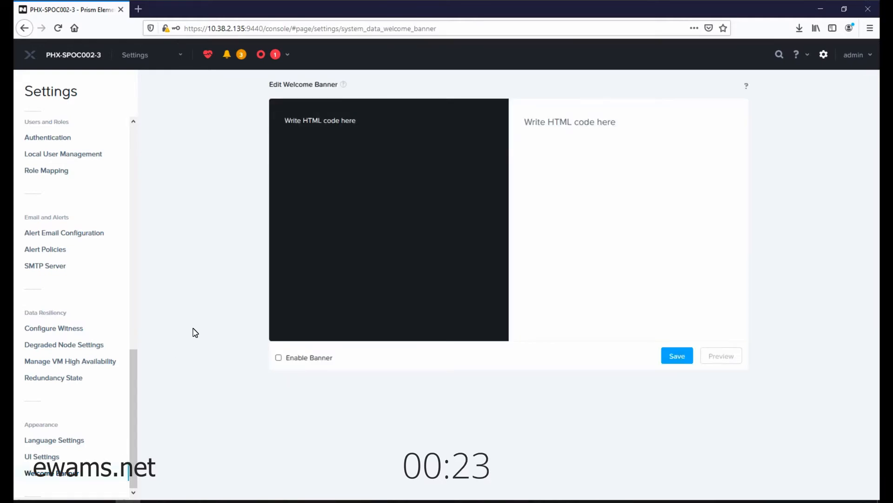
Replace the editor placeholder with "We send all login attempts straight to the FBI.".
click(369, 125)
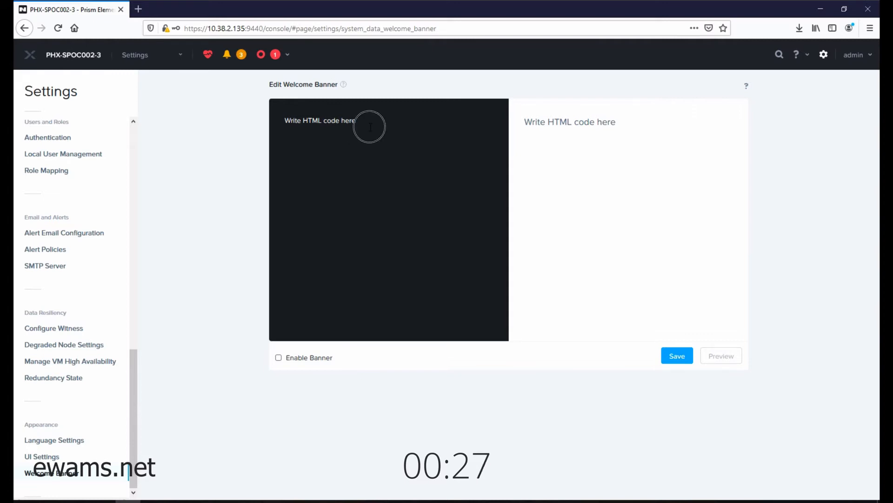
drag(357, 120, 274, 120)
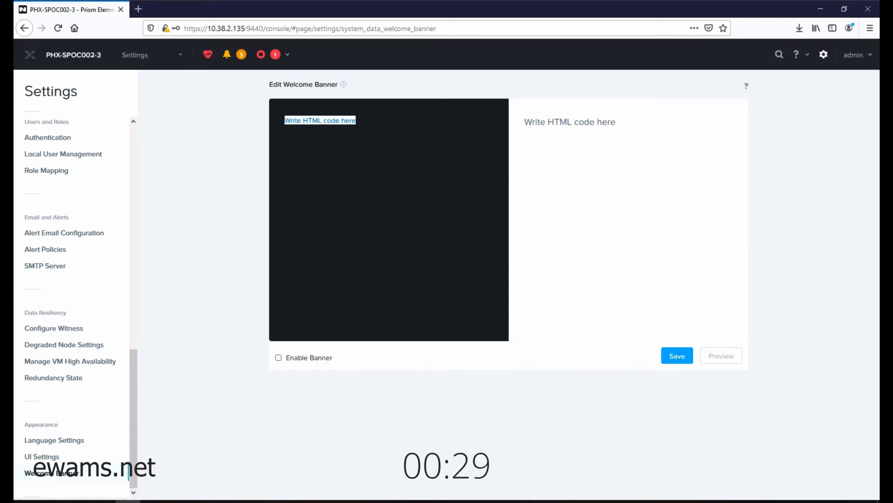
text(W)
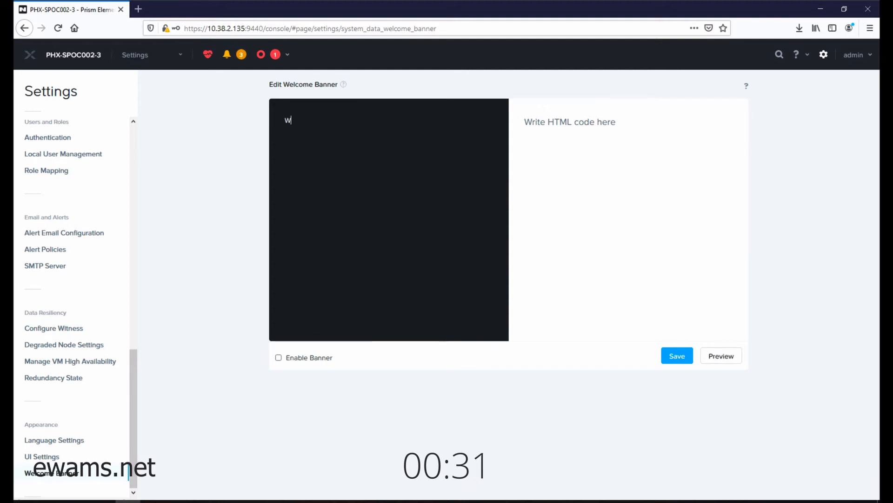
text(e send all logi)
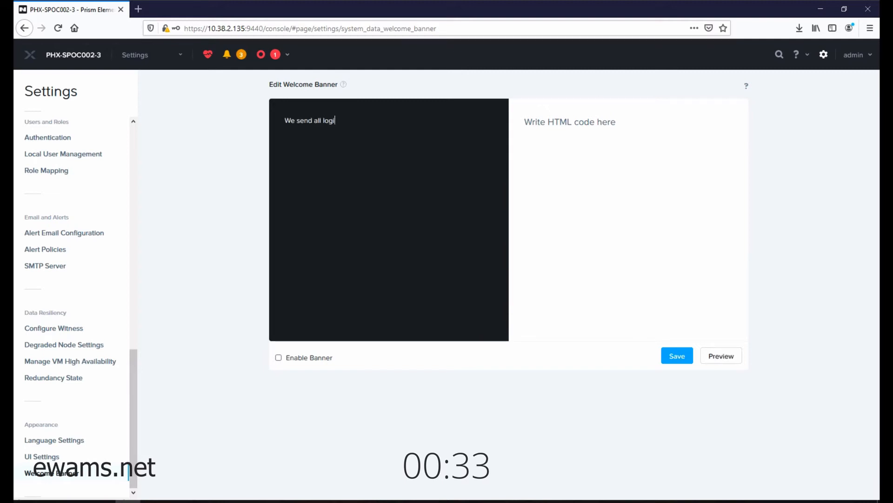
text(n attempts straight)
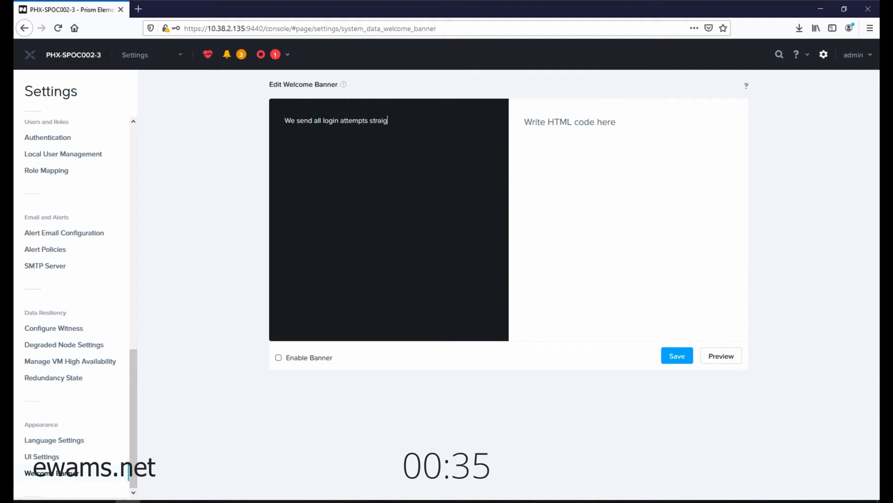
text( to the FBI.)
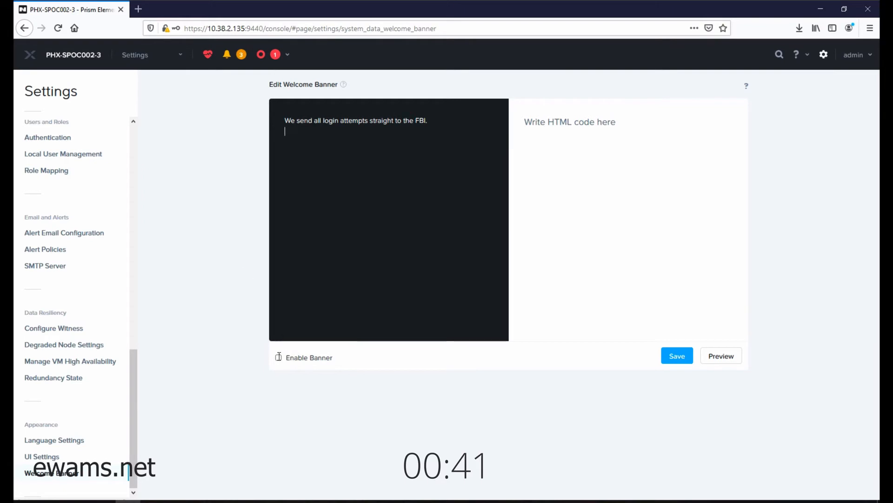
Enable the welcome banner and save it, confirming the FBI message preview.
click(279, 357)
click(676, 356)
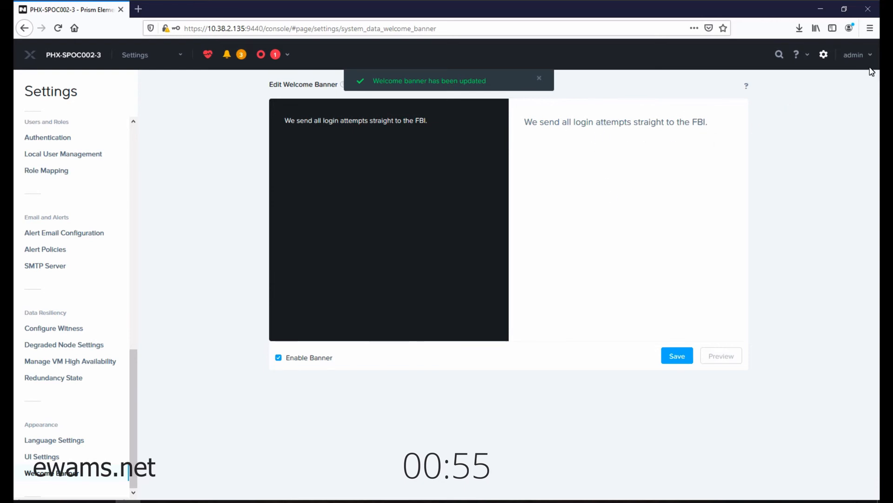
Sign out of the admin account to return to the cluster login screen.
click(855, 54)
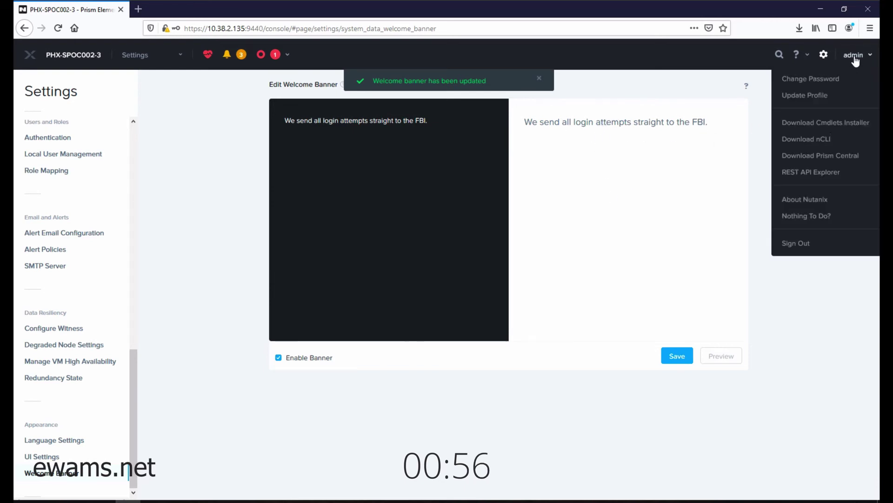
click(796, 243)
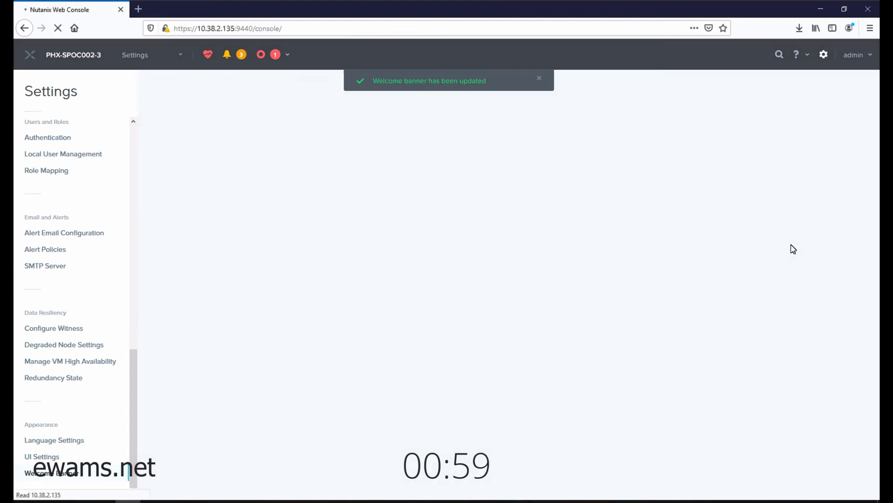